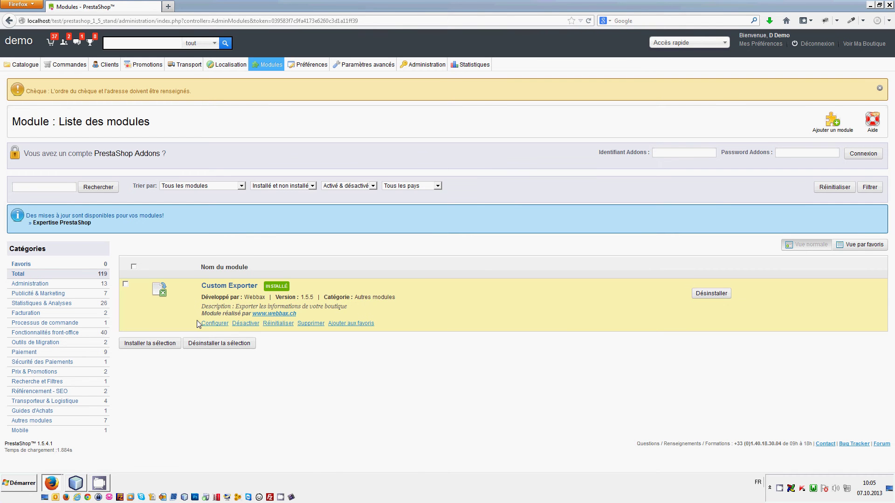
# Open the Custom Exporter module's configuration, select Commandes as the data to export and check the address preference options.
pyautogui.click(213, 323)
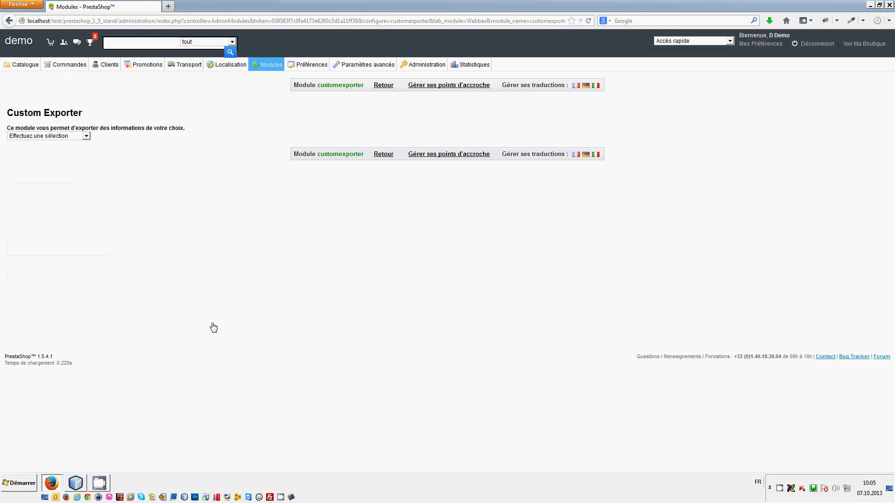
pyautogui.click(43, 134)
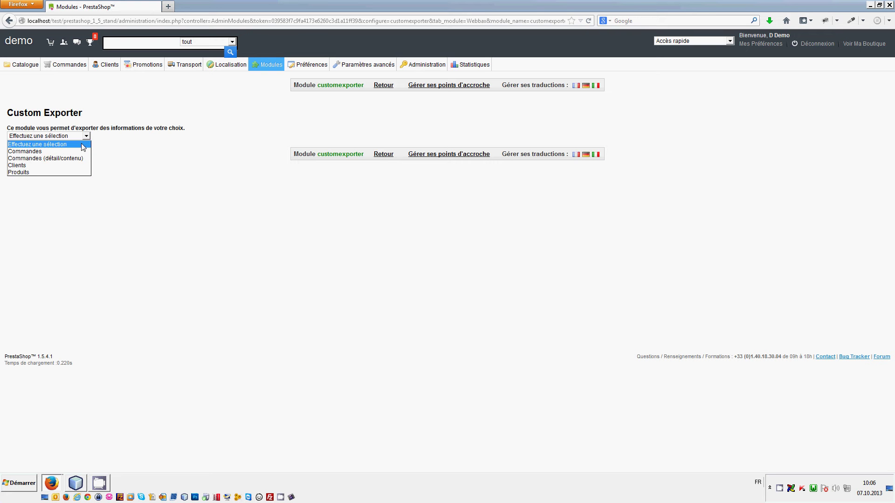
pyautogui.click(25, 152)
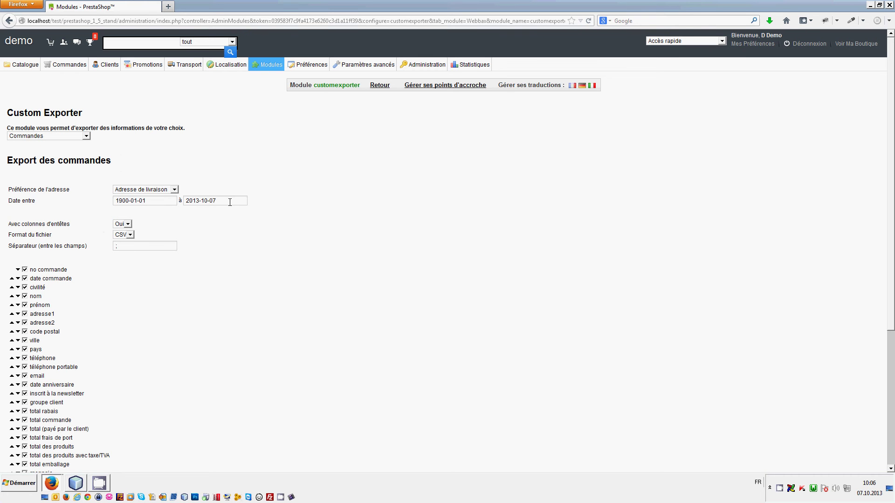
pyautogui.click(133, 189)
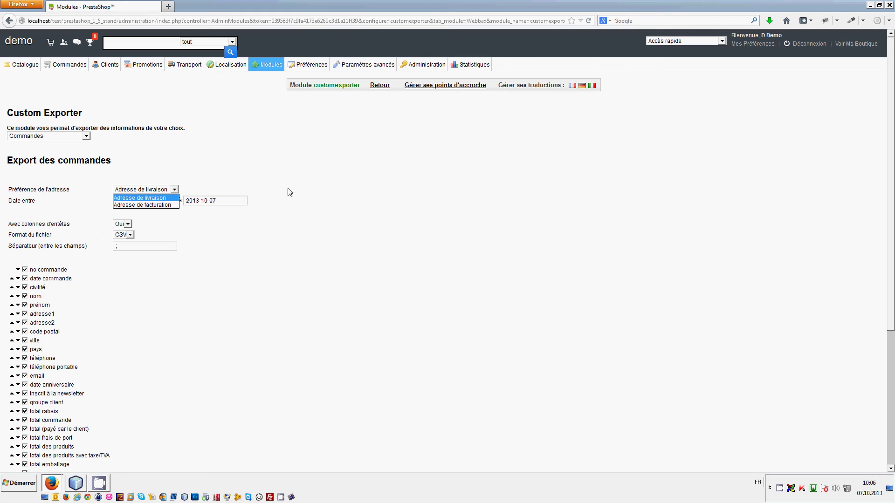
pyautogui.click(310, 185)
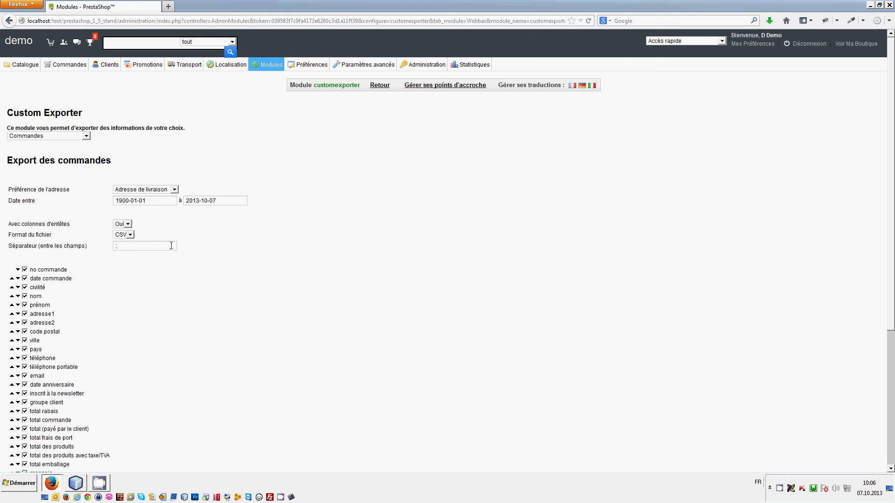
# Move the date commande field two places down the order export field list and return it to its original position.
pyautogui.scroll(-3, 90, 229)
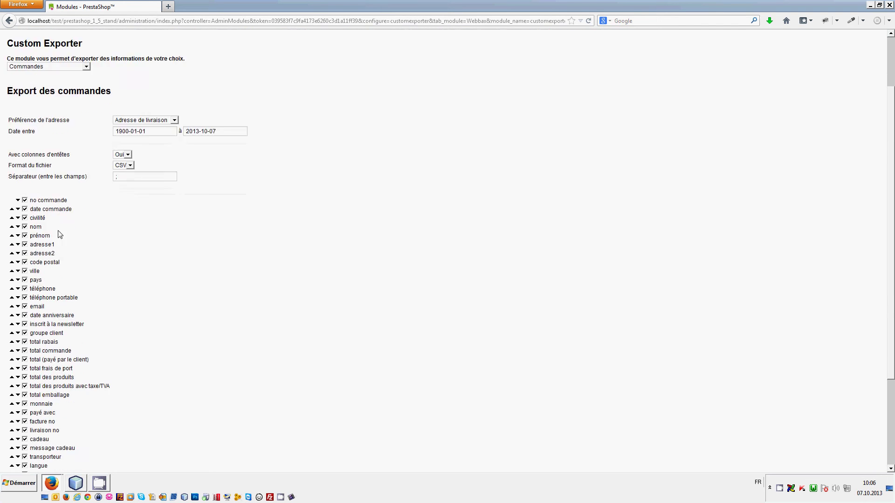
pyautogui.scroll(-4, 59, 234)
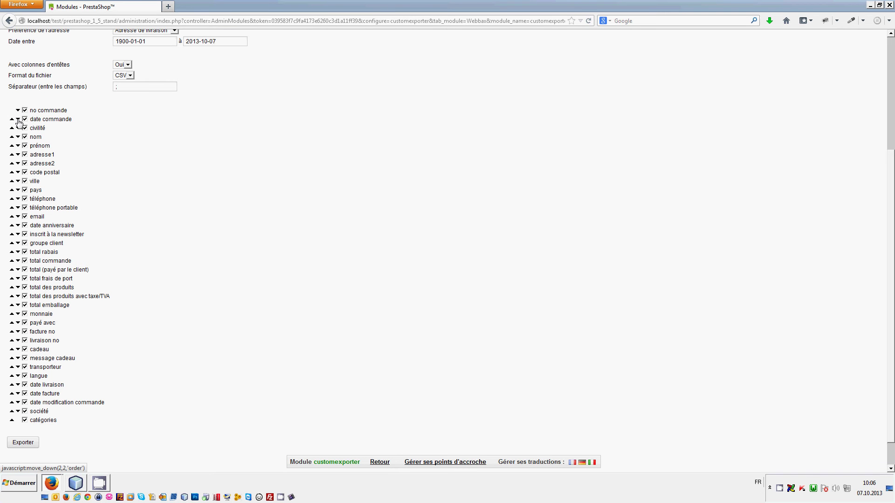
pyautogui.click(19, 120)
pyautogui.click(18, 129)
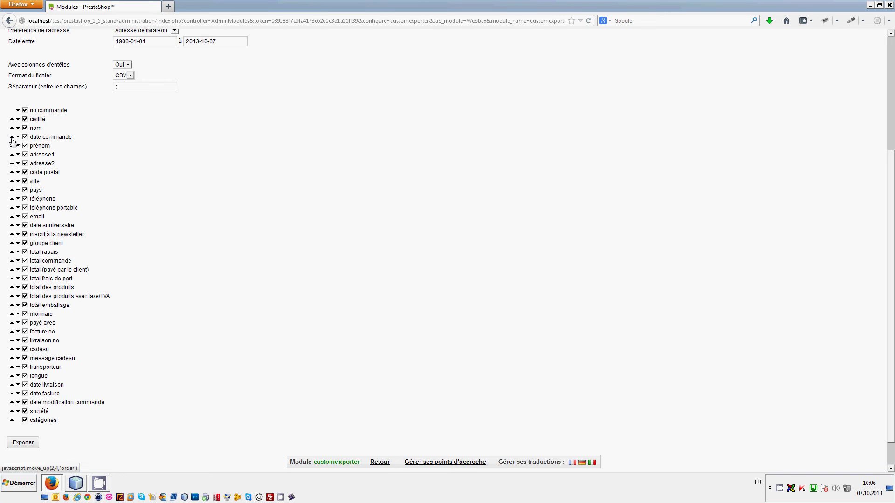
pyautogui.click(12, 137)
pyautogui.click(12, 128)
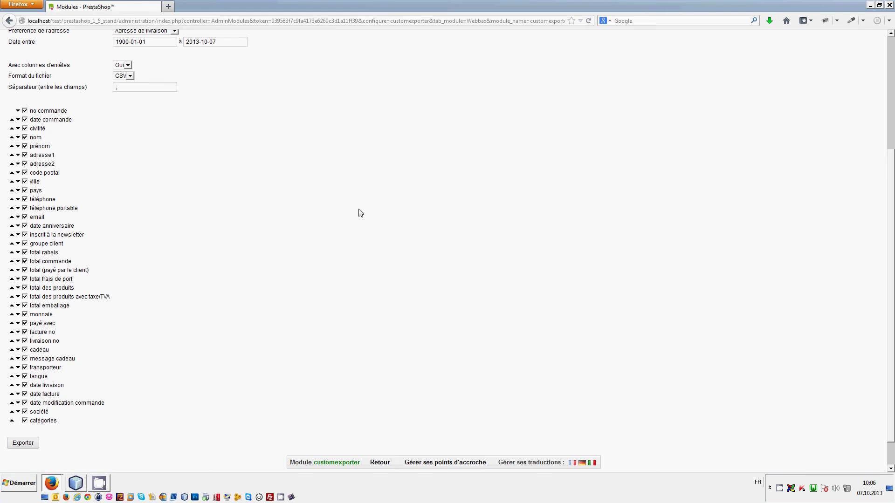
# Export the orders and open the downloaded order.csv in Microsoft Excel.
pyautogui.scroll(3, 361, 213)
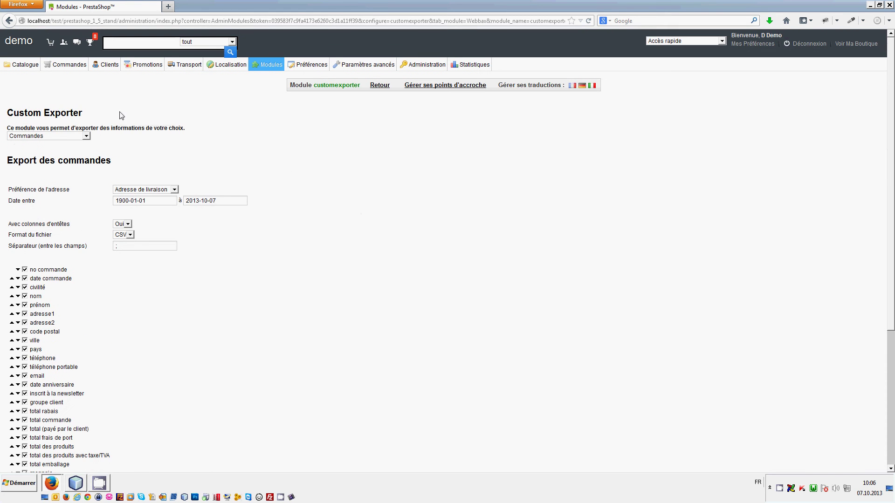
pyautogui.scroll(-4, 121, 115)
pyautogui.click(25, 414)
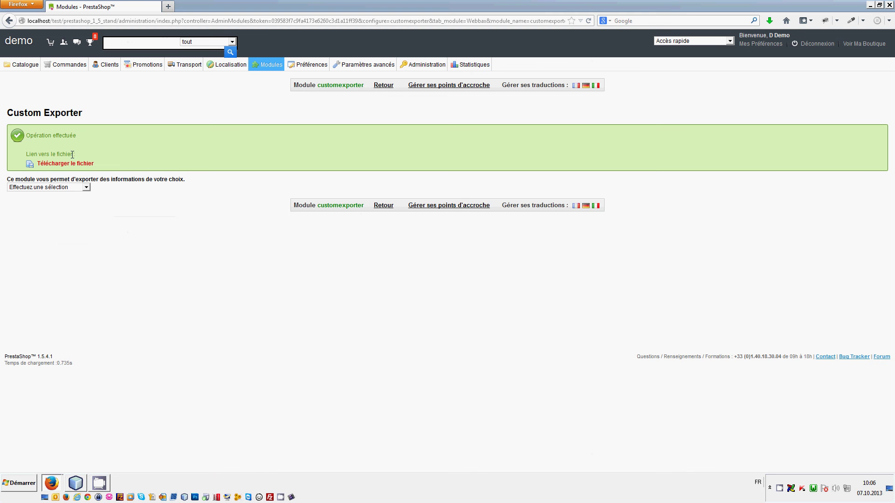
pyautogui.click(70, 163)
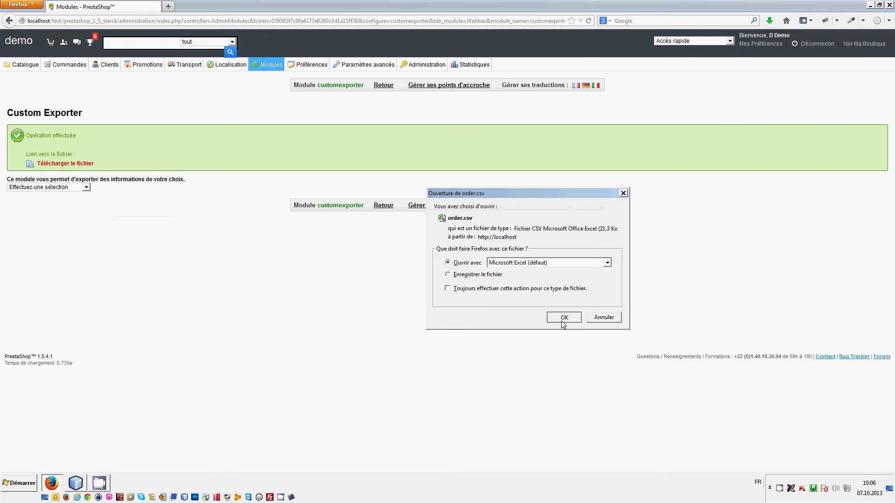
pyautogui.click(563, 318)
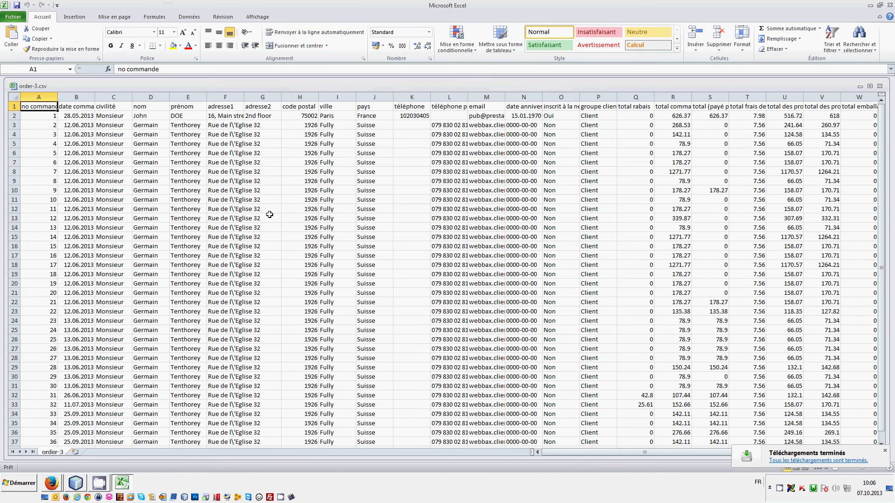
# Examine the exported orders in the spreadsheet, highlighting row 4 from the order number to the shipping cost, and close Excel.
pyautogui.press('Down')
pyautogui.press('Right')
pyautogui.press('Down')
pyautogui.press('Right')
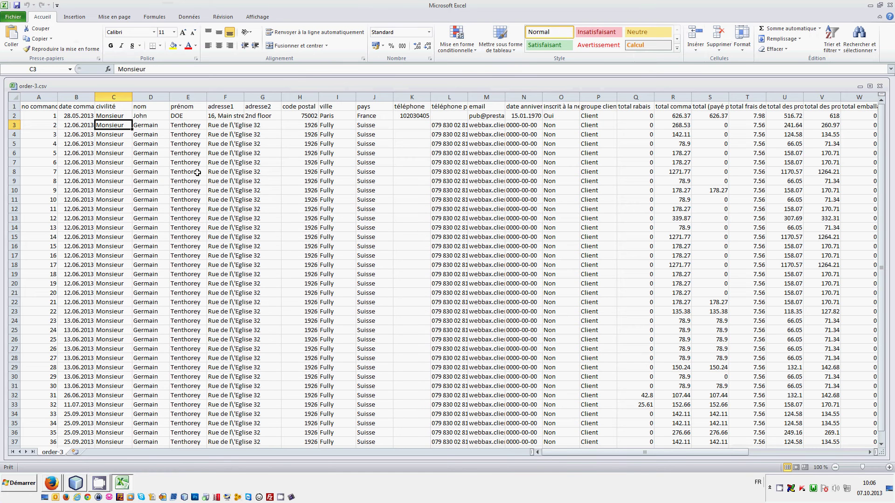
pyautogui.press('Right')
pyautogui.press('Right')
pyautogui.press('Down')
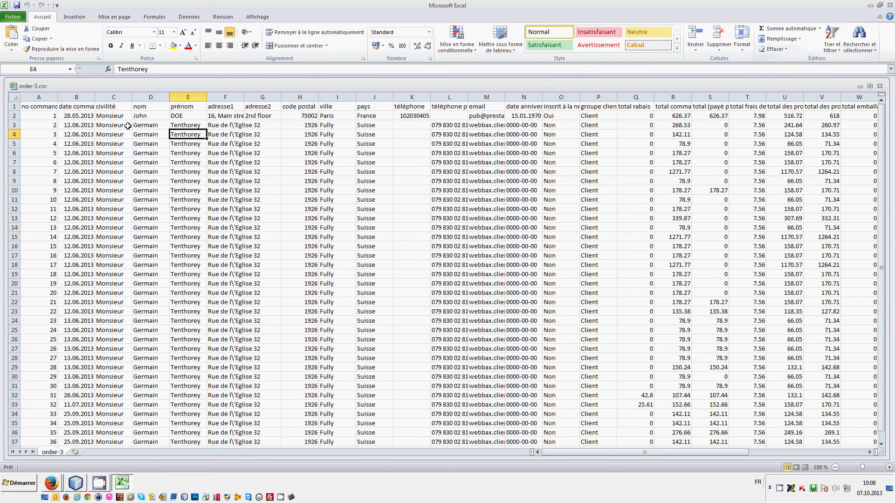
pyautogui.moveTo(56, 135); pyautogui.dragTo(765, 135)
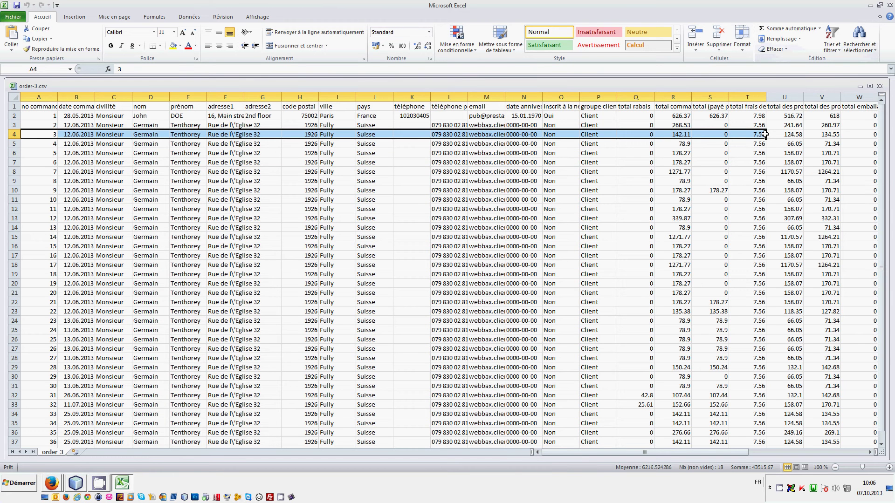
pyautogui.click(888, 8)
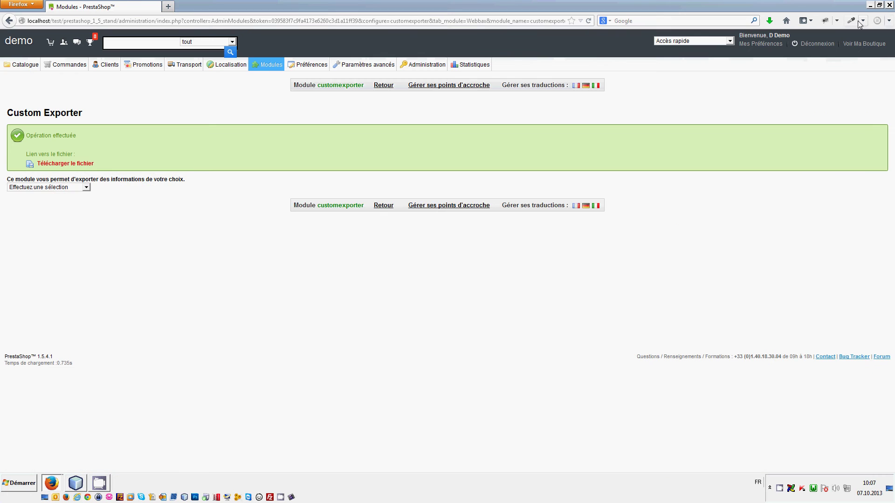
# Select Commandes (détail/contenu) as the data to export and review its options and available fields.
pyautogui.click(28, 187)
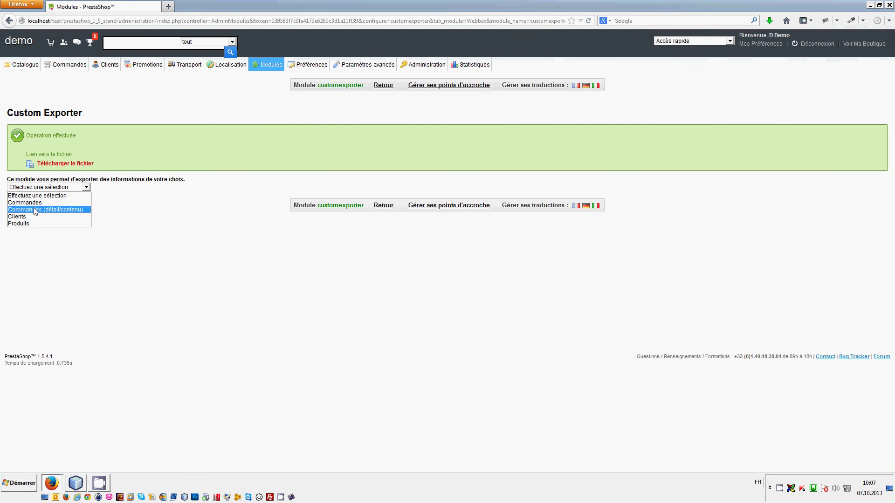
pyautogui.click(36, 210)
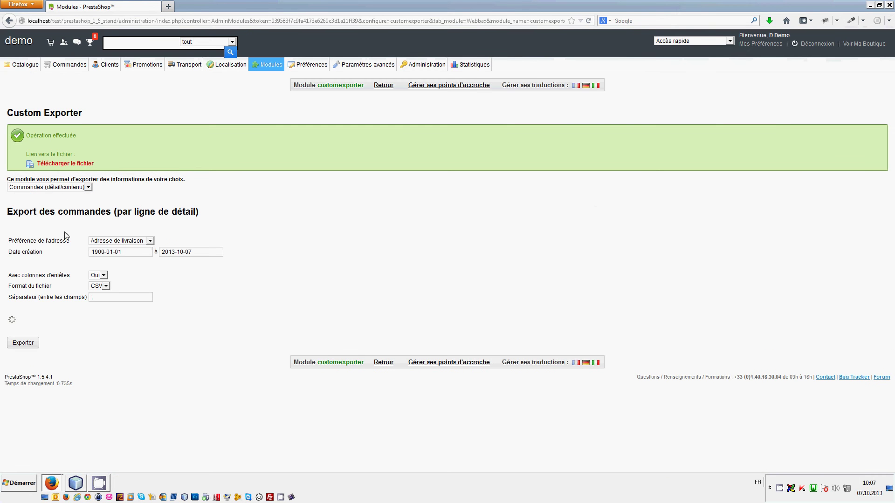
pyautogui.scroll(-3, 99, 246)
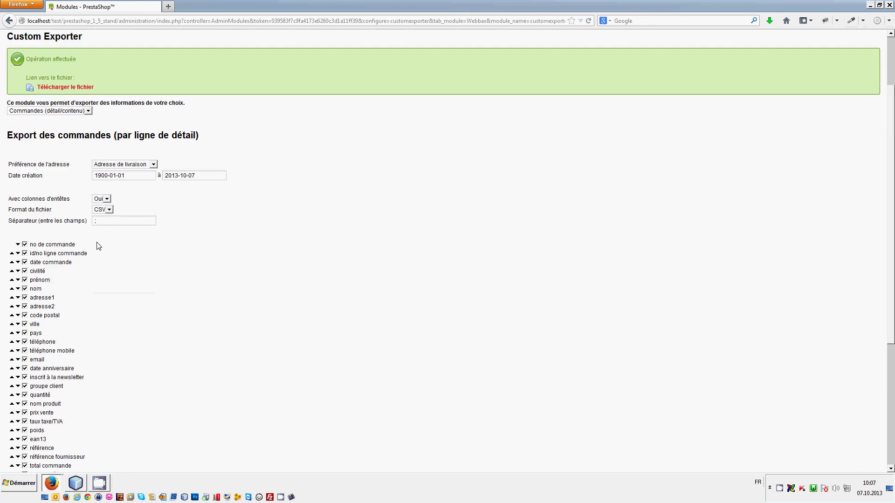
pyautogui.scroll(-3, 99, 246)
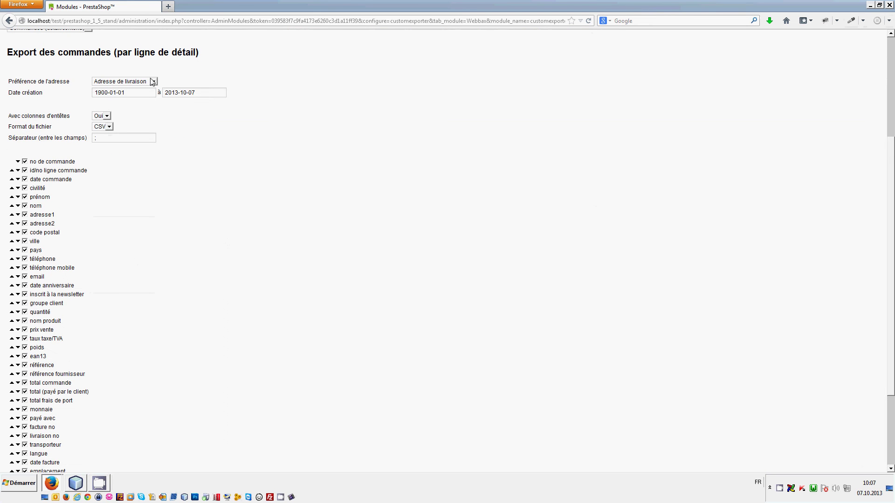
pyautogui.scroll(-3, 169, 179)
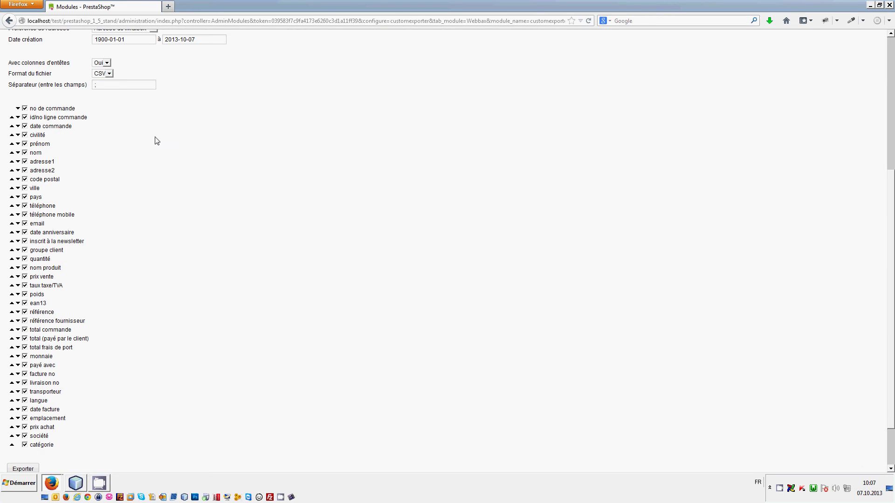
pyautogui.scroll(-2, 163, 187)
pyautogui.scroll(4, 121, 168)
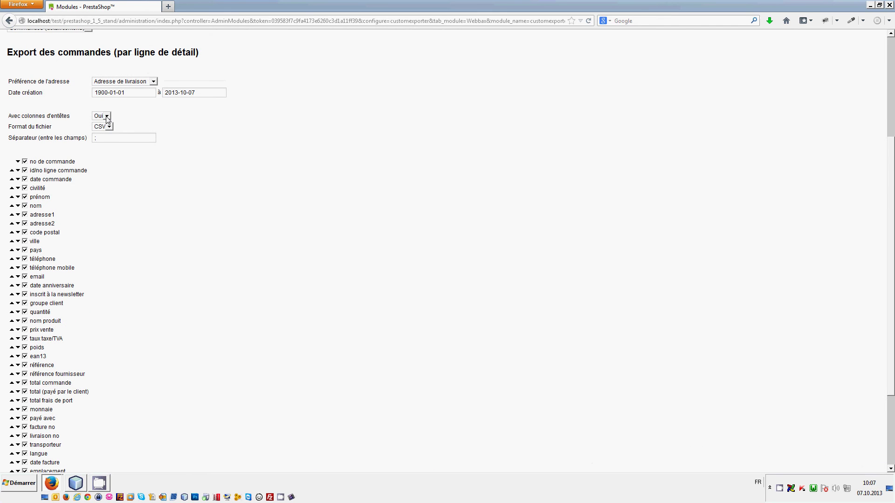
# Export the detailed order lines and open the downloaded order_detail.csv in Microsoft Excel.
pyautogui.scroll(-5, 85, 443)
pyautogui.click(23, 412)
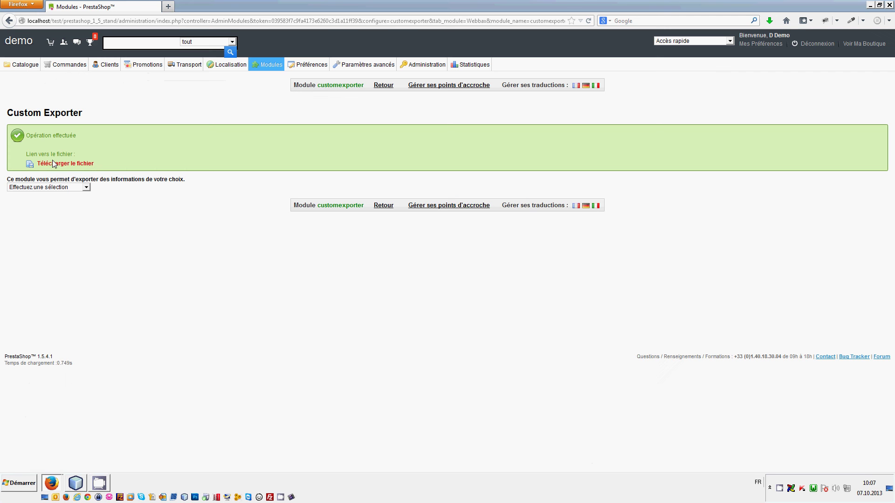
pyautogui.click(52, 165)
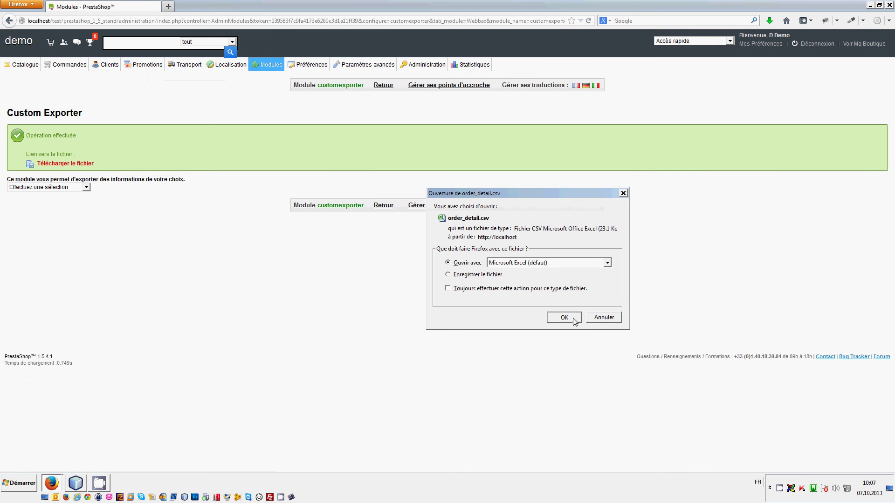
pyautogui.click(575, 321)
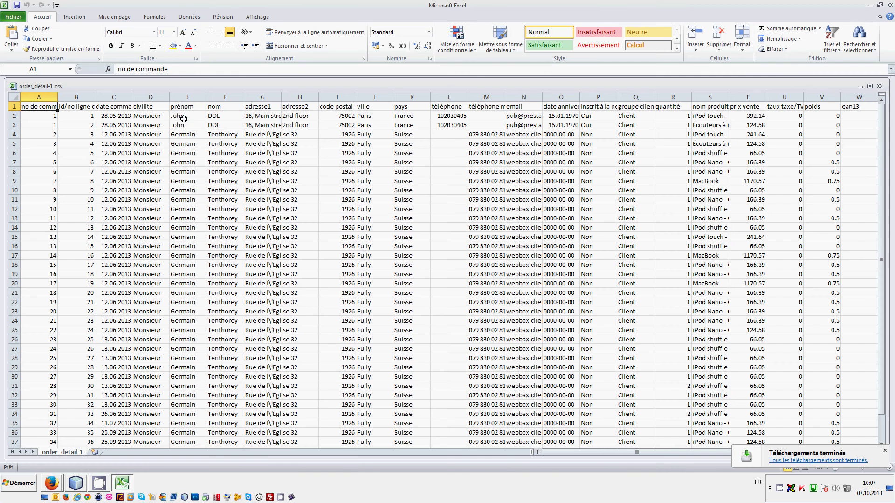
# Examine the exported detail lines of the first order, comparing line numbers, product names and customer address columns, and look through the remaining rows.
pyautogui.press('Down')
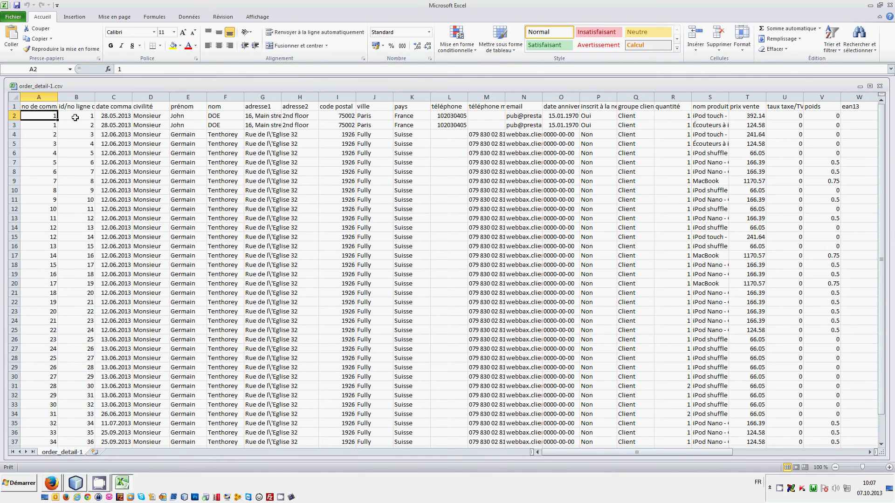
pyautogui.click(62, 127)
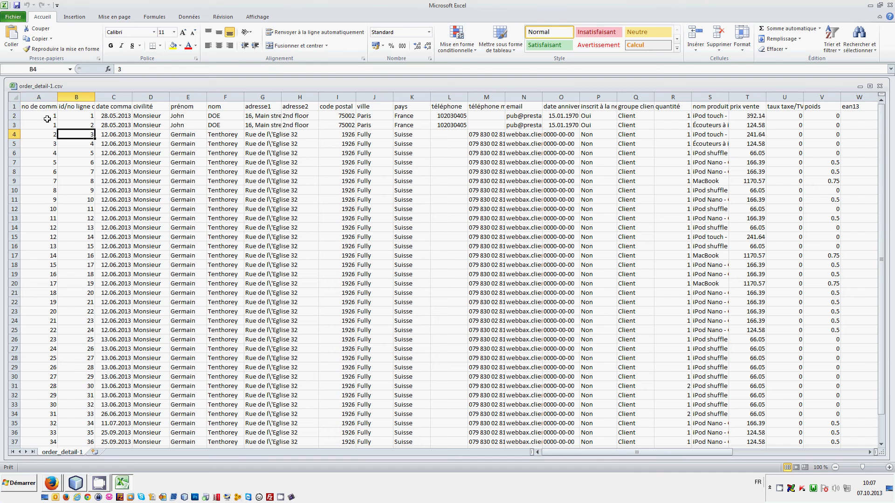
pyautogui.moveTo(47, 117); pyautogui.dragTo(760, 123)
pyautogui.click(717, 118)
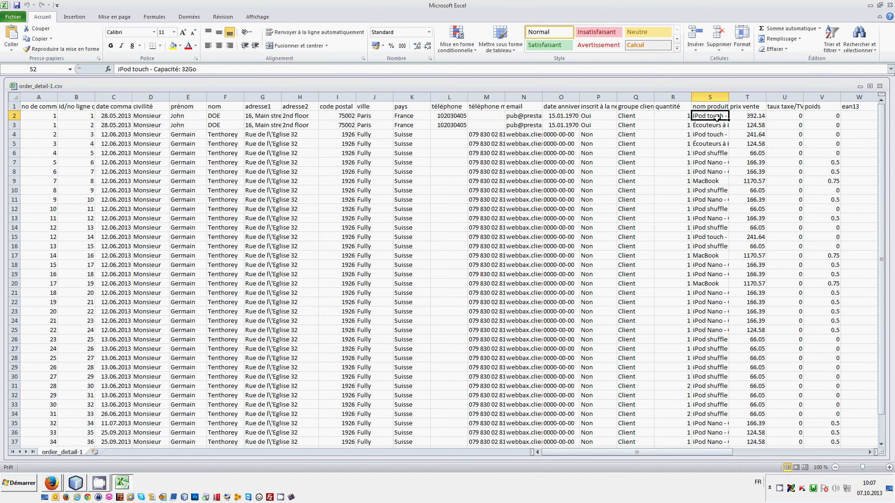
pyautogui.press('Down')
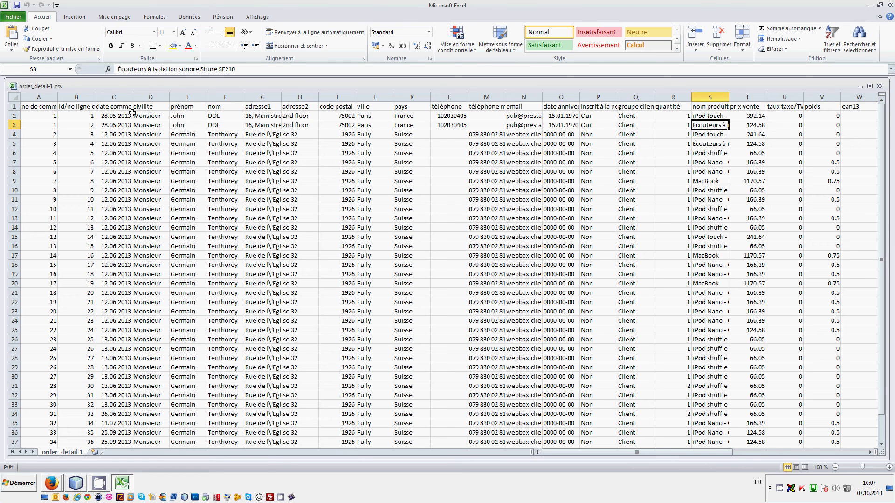
pyautogui.moveTo(134, 115); pyautogui.dragTo(415, 127)
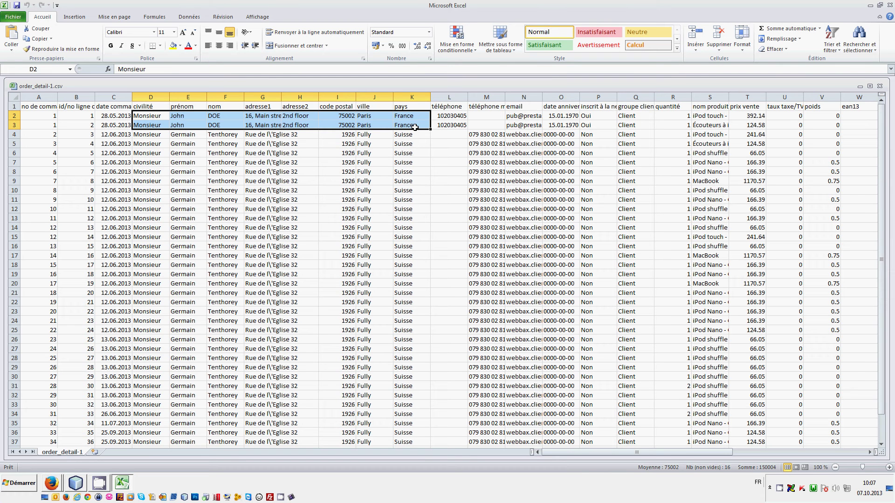
pyautogui.click(628, 128)
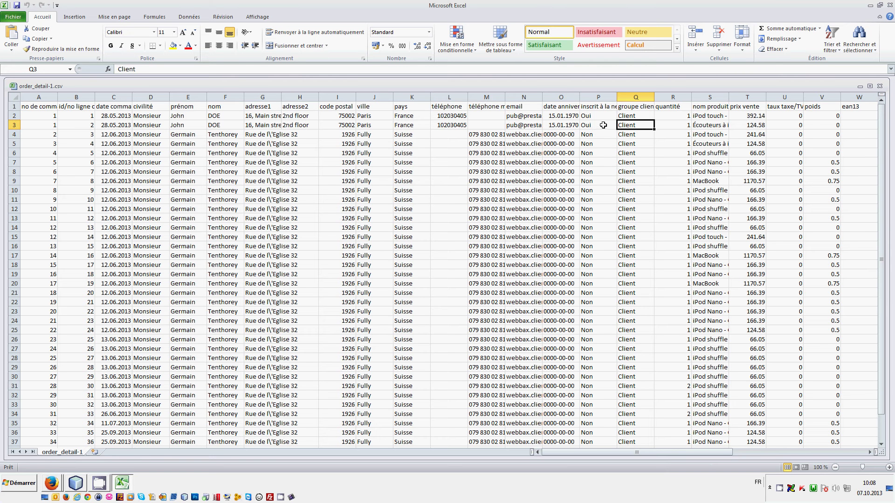
pyautogui.scroll(-3, 453, 173)
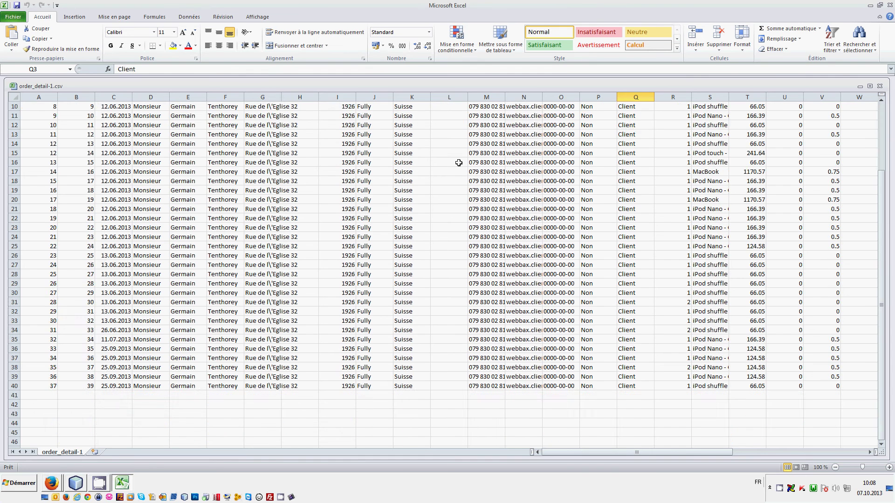
pyautogui.scroll(3, 474, 163)
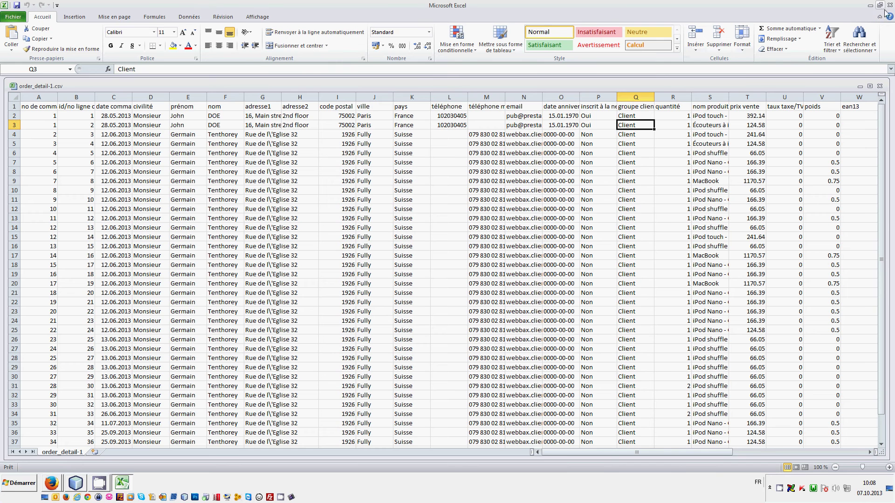
pyautogui.click(775, 141)
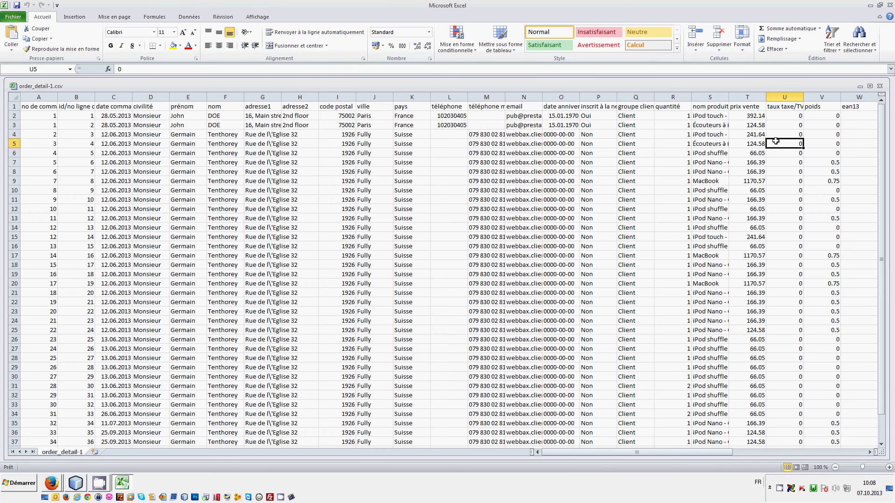
# Examine the remaining order detail columns through shipping costs, compare the order totals on the first order's two lines, and close Excel.
pyautogui.press('Right')
pyautogui.press('Right')
pyautogui.press('Right')
pyautogui.press('Right')
pyautogui.press('Right')
pyautogui.press('Right')
pyautogui.press('Right')
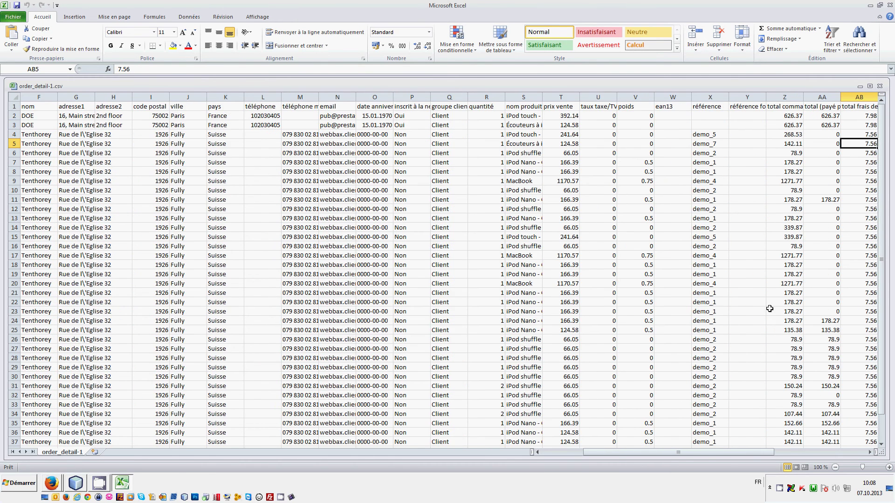
pyautogui.click(794, 122)
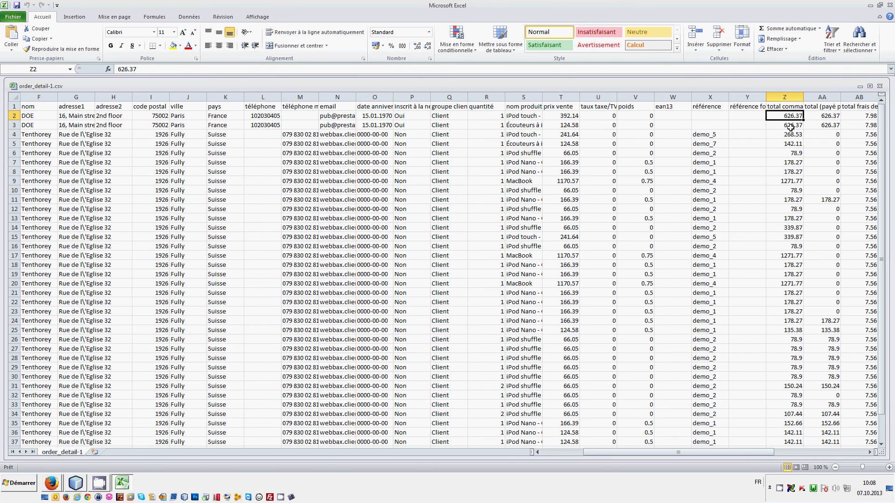
pyautogui.click(790, 127)
pyautogui.click(790, 117)
pyautogui.click(788, 126)
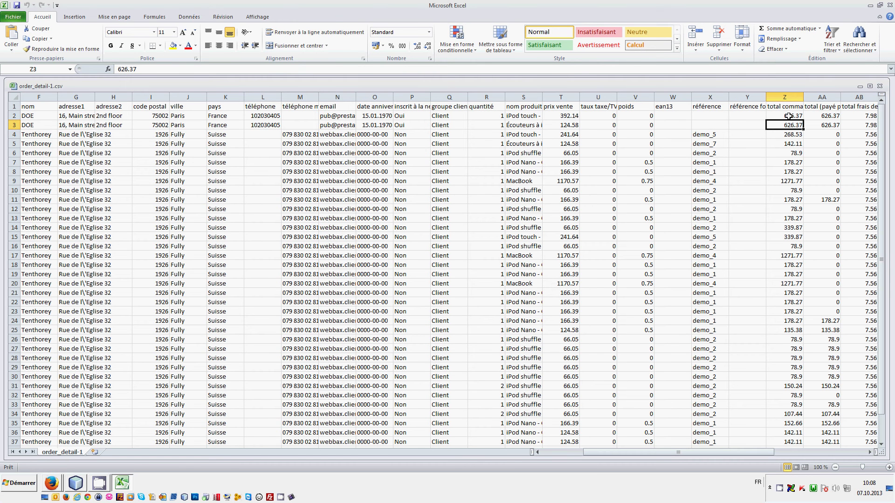
pyautogui.click(792, 116)
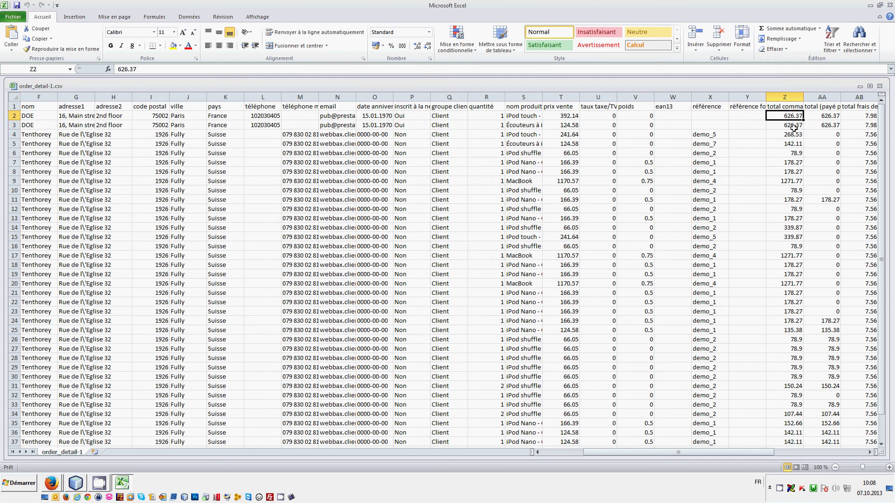
pyautogui.click(794, 128)
pyautogui.click(890, 5)
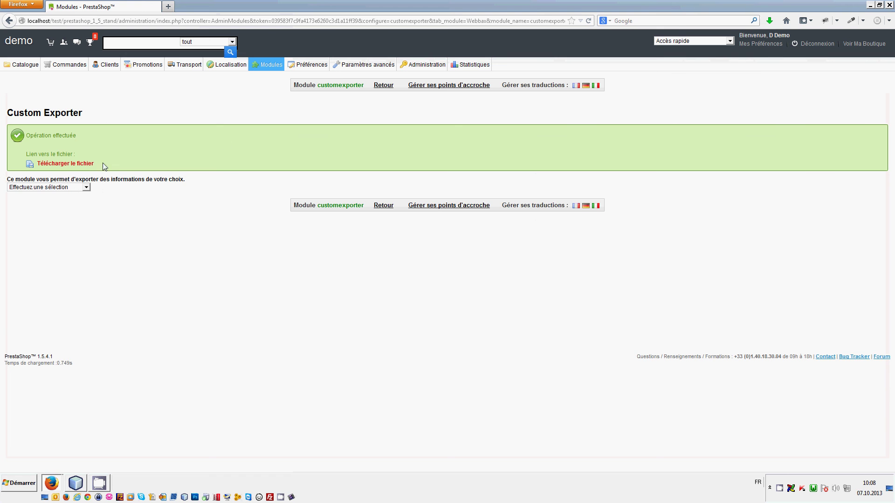
# Export the Clients data with all fields as CSV and open the downloaded customer.csv in Microsoft Excel.
pyautogui.click(47, 187)
pyautogui.click(41, 217)
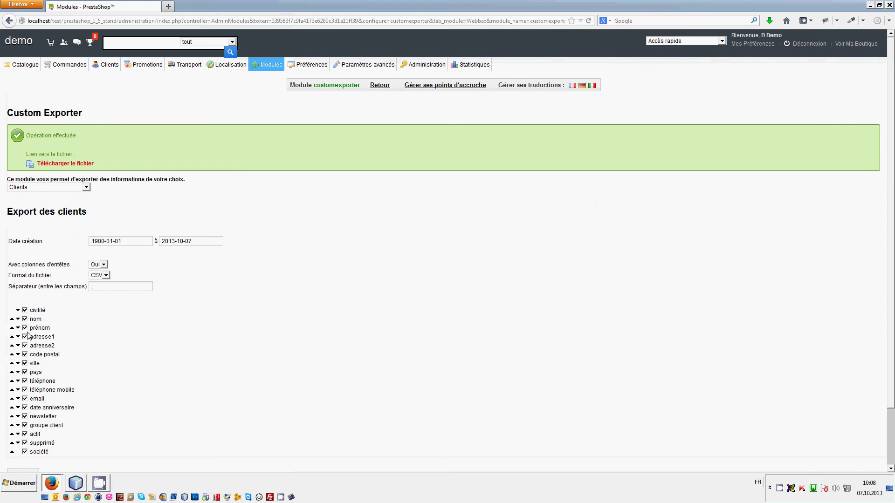
pyautogui.scroll(-3, 64, 355)
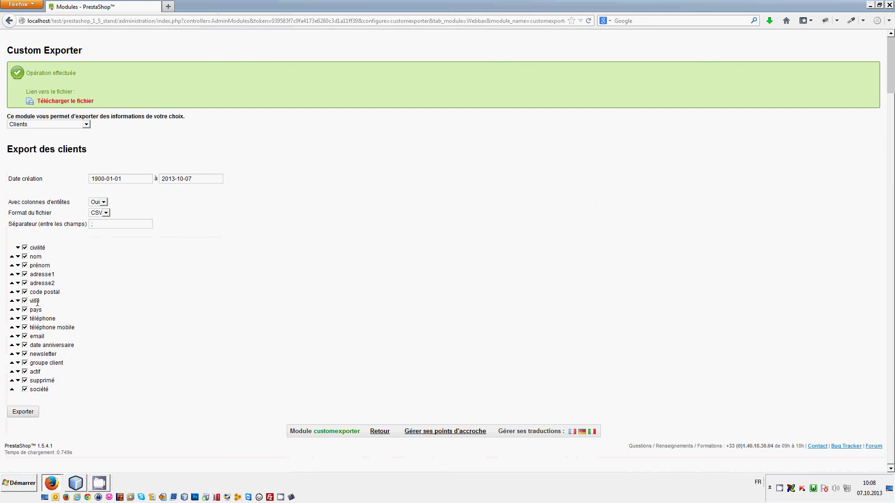
pyautogui.click(23, 413)
pyautogui.click(74, 165)
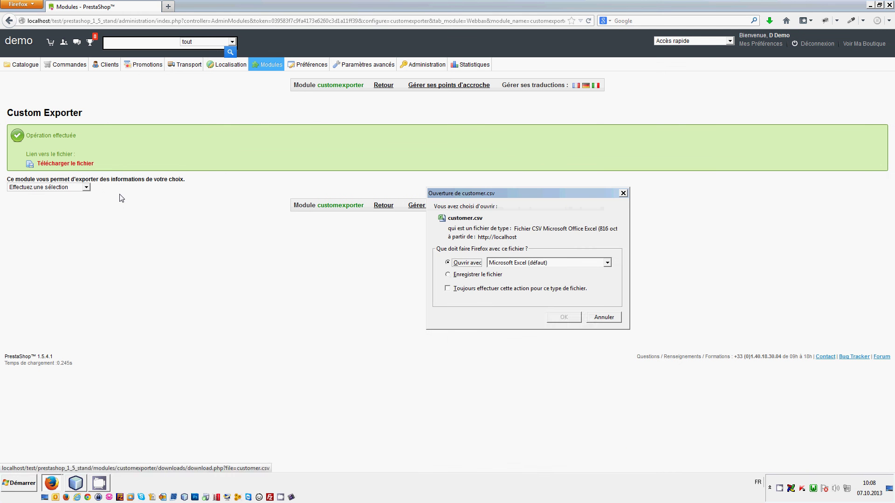
pyautogui.click(564, 318)
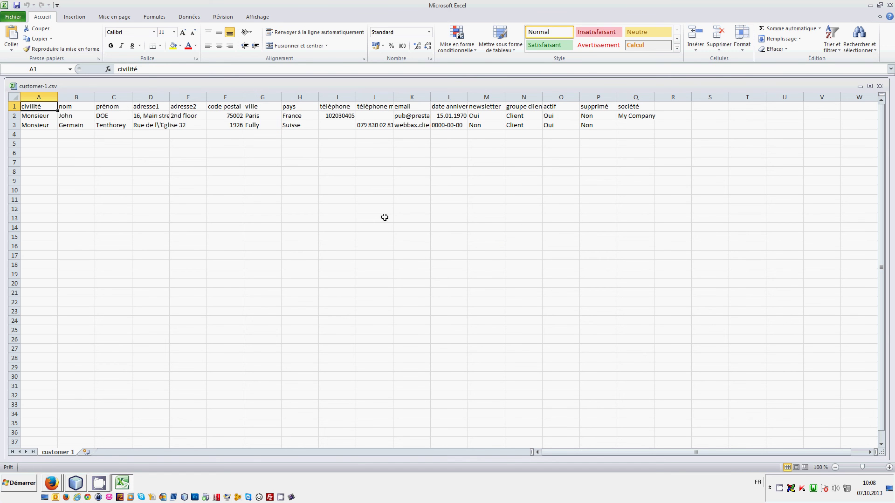
# Examine the second exported customer's name and address columns in the spreadsheet, and close Excel.
pyautogui.click(81, 124)
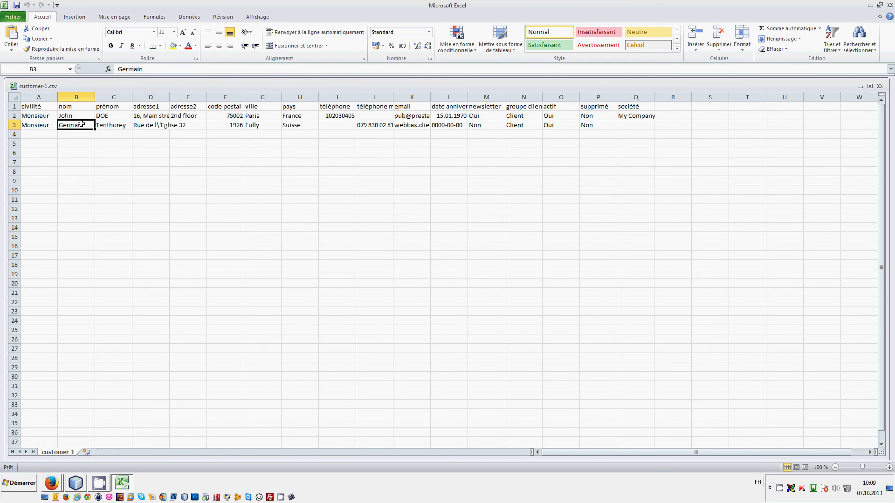
pyautogui.press('Right')
pyautogui.press('Right')
pyautogui.press('Right')
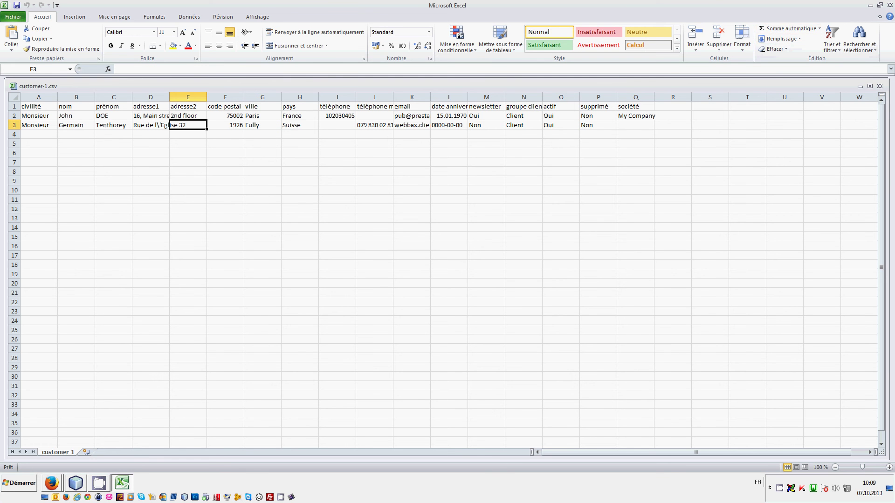
pyautogui.click(889, 5)
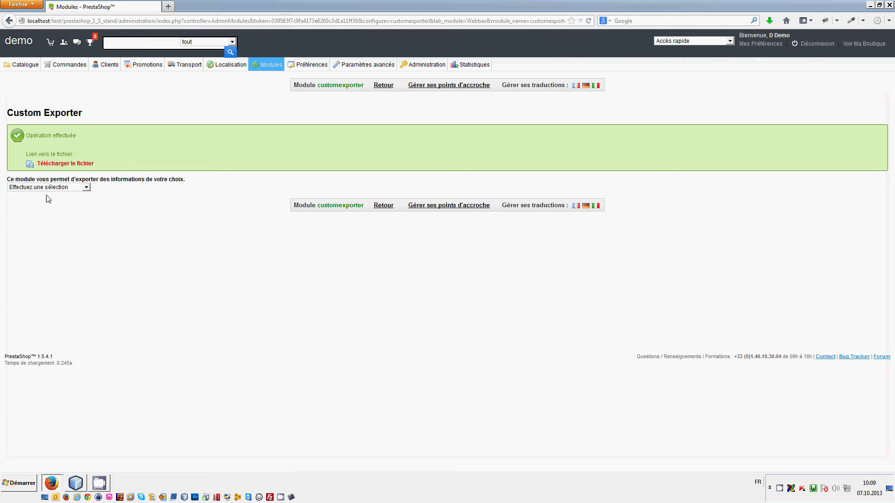
# Select Produits as the data to export and set Exporter les déclinaisons to Oui.
pyautogui.click(47, 187)
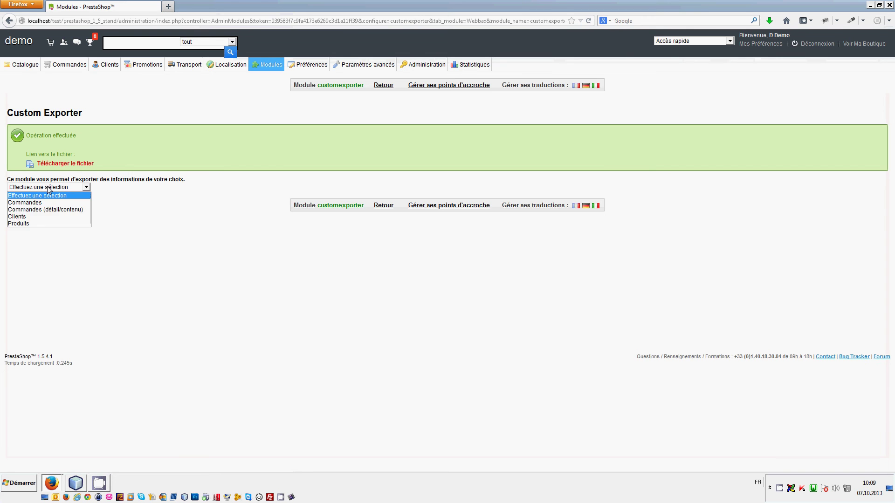
pyautogui.click(39, 225)
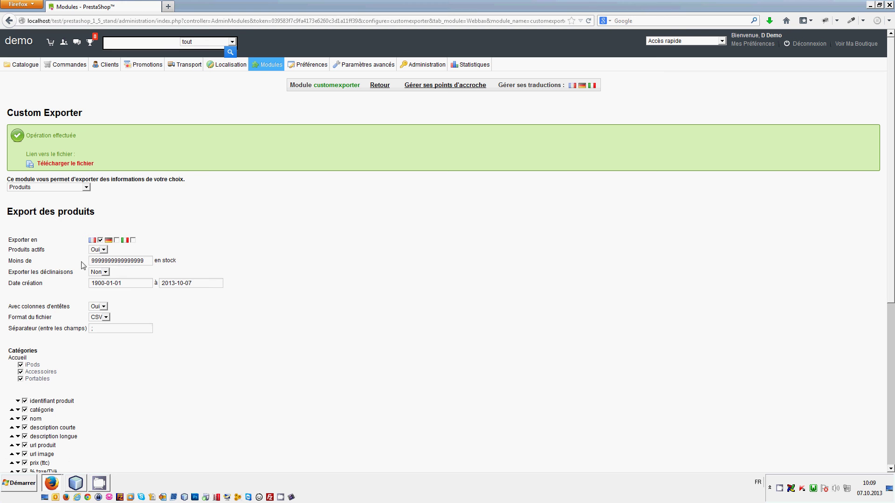
pyautogui.click(97, 272)
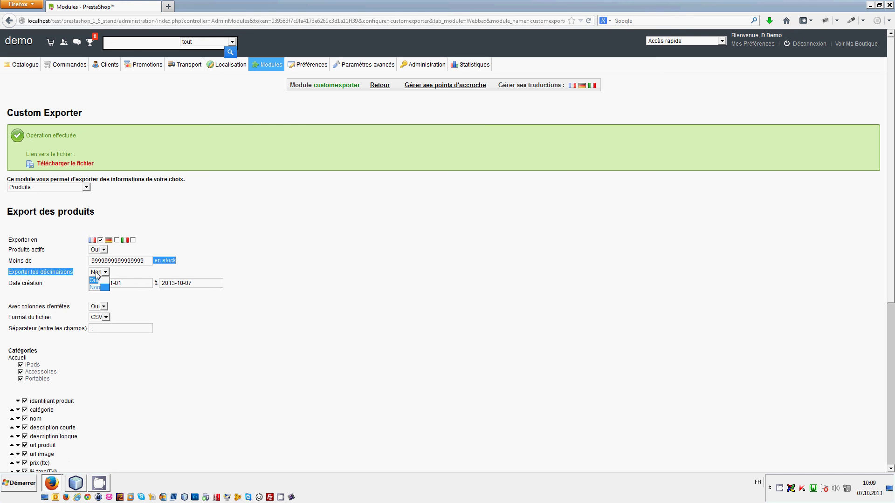
pyautogui.click(96, 280)
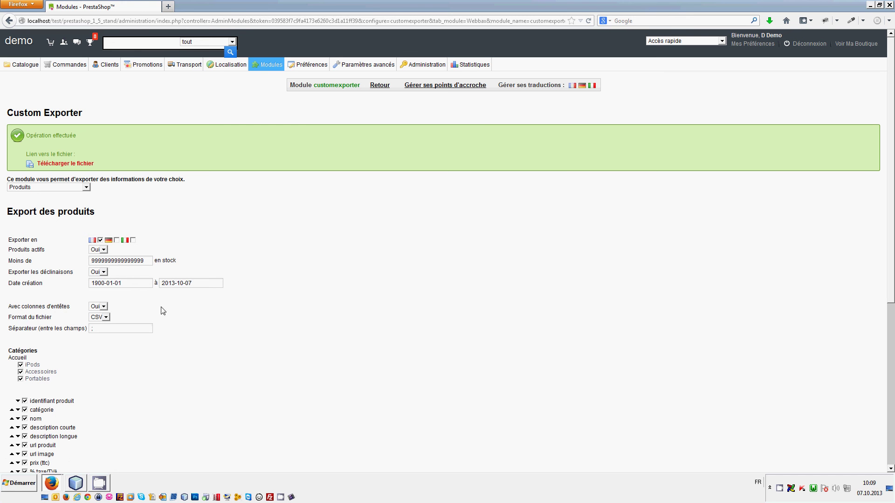
# Export the products with all categories and fields included, and open the downloaded product.csv in Microsoft Excel.
pyautogui.scroll(-3, 159, 280)
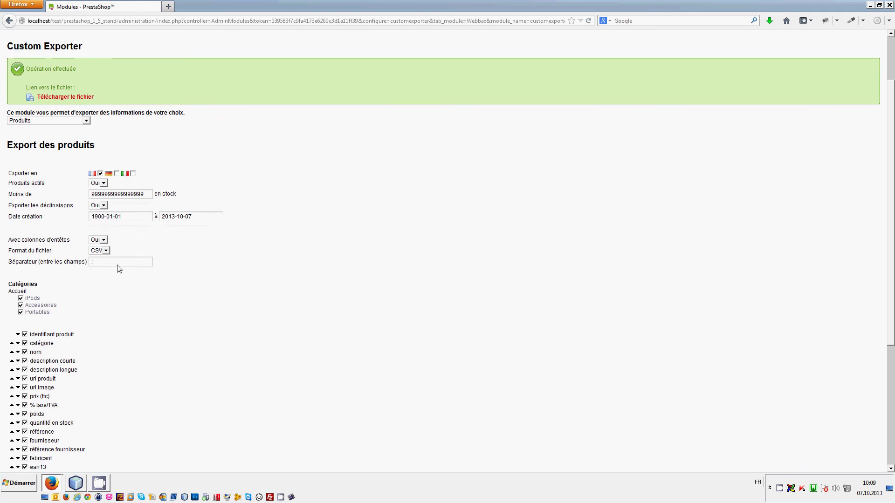
pyautogui.scroll(-4, 120, 269)
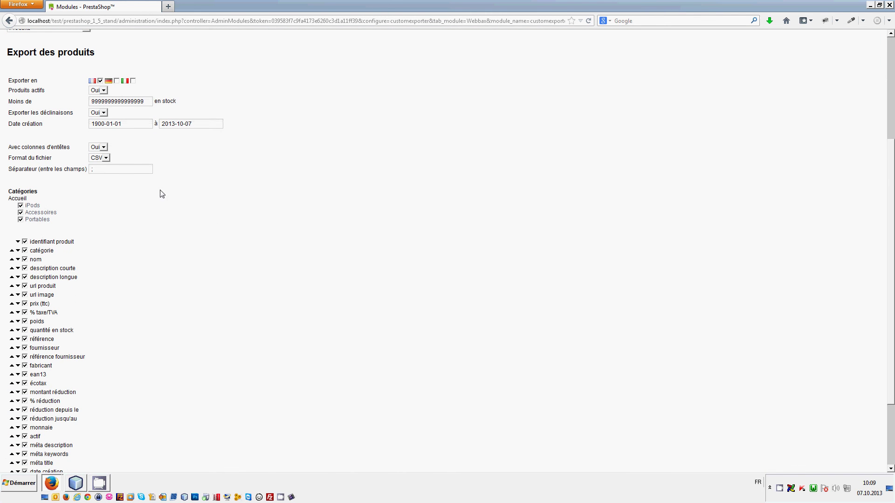
pyautogui.scroll(-2, 261, 170)
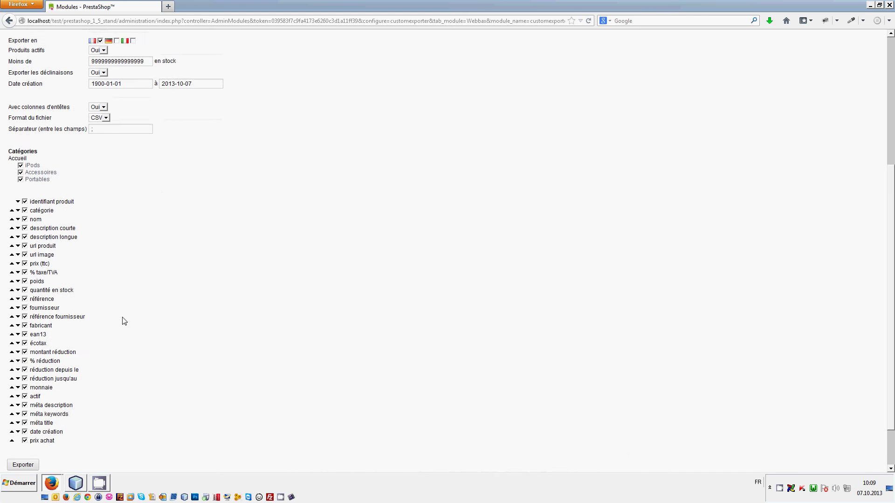
pyautogui.scroll(-2, 124, 321)
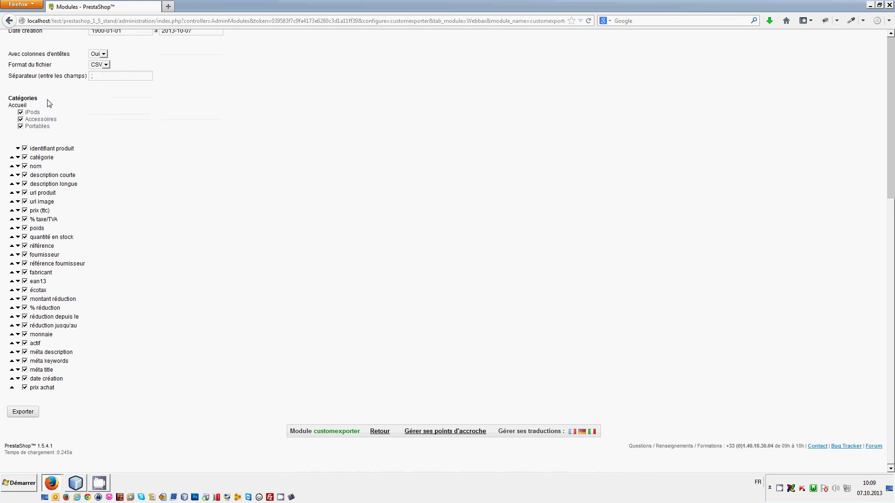
pyautogui.click(31, 415)
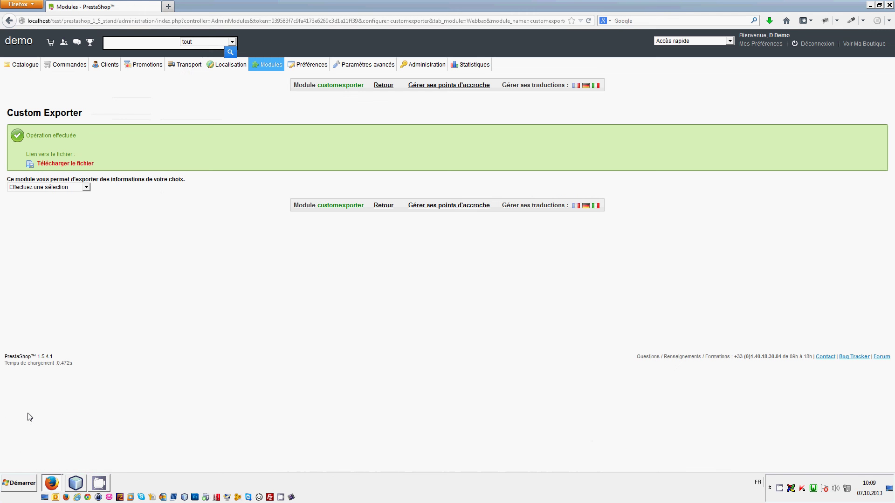
pyautogui.click(74, 164)
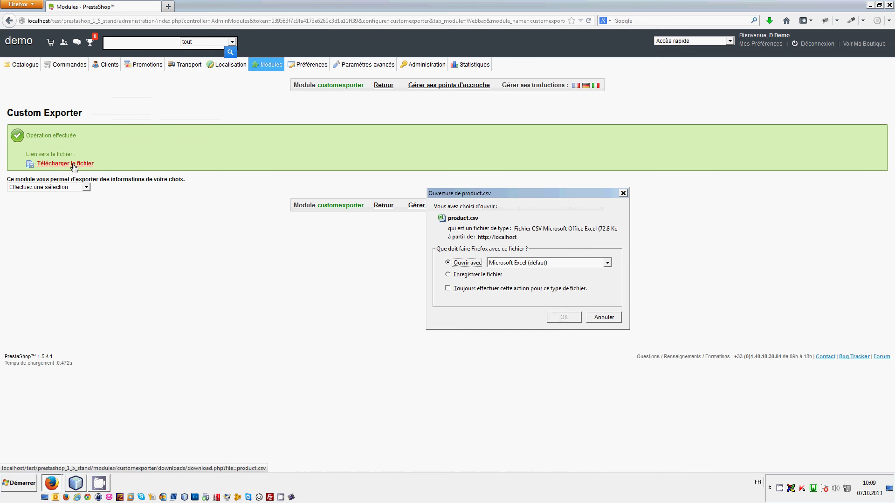
pyautogui.click(564, 318)
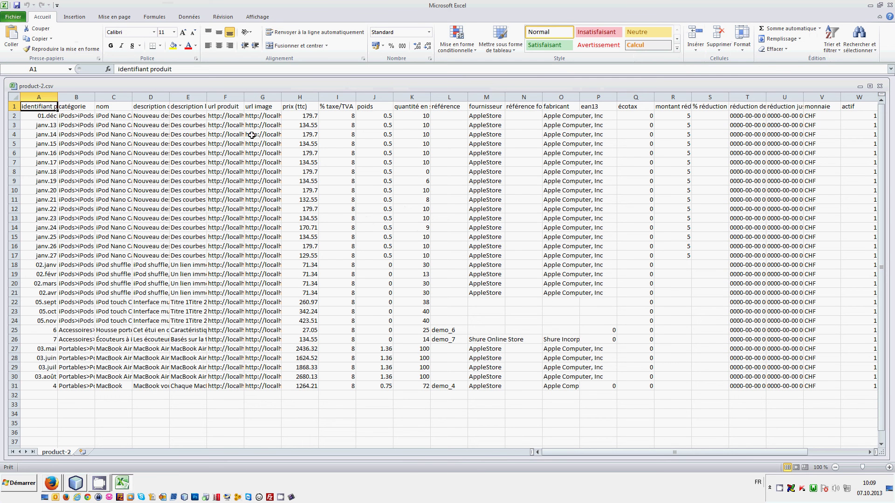
# Examine the product name column of the export, comparing the capacity and colour combinations of the iPod Nano rows.
pyautogui.click(114, 116)
pyautogui.press('Down')
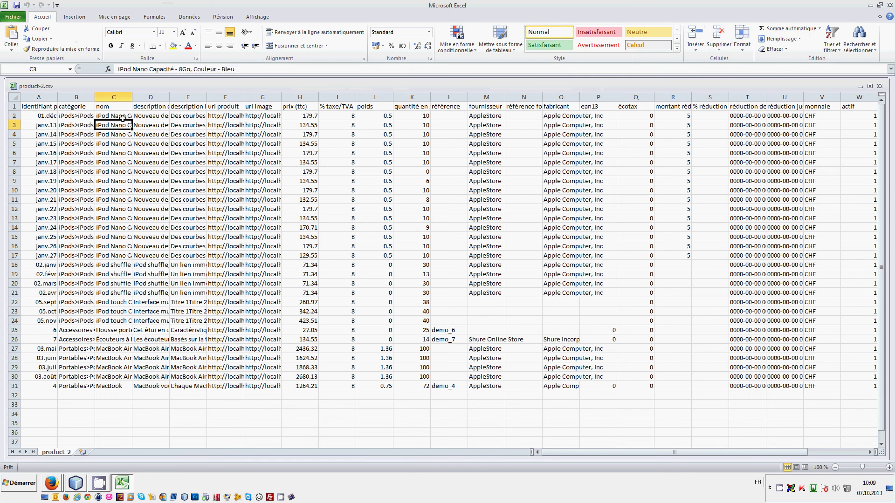
pyautogui.press('Down')
pyautogui.press('Down')
pyautogui.press('Up')
pyautogui.press('Up')
pyautogui.press('Up')
pyautogui.press('Down')
pyautogui.press('Down')
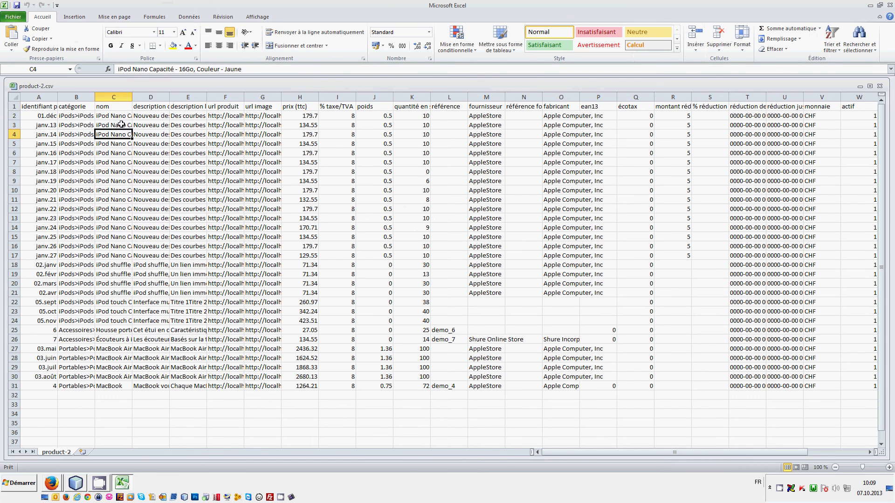
pyautogui.press('Down')
pyautogui.press('Down')
pyautogui.press('Down')
pyautogui.press('Down')
pyautogui.press('Down')
pyautogui.press('Down')
pyautogui.press('Down')
pyautogui.press('Down')
pyautogui.press('Down')
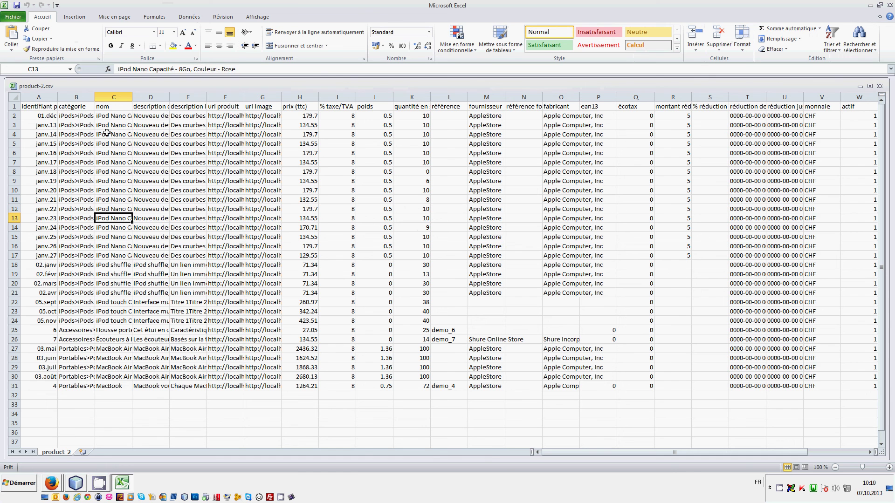
# Examine the exported product columns from short description through price, tax rate and weight, and close Excel.
pyautogui.press('Right')
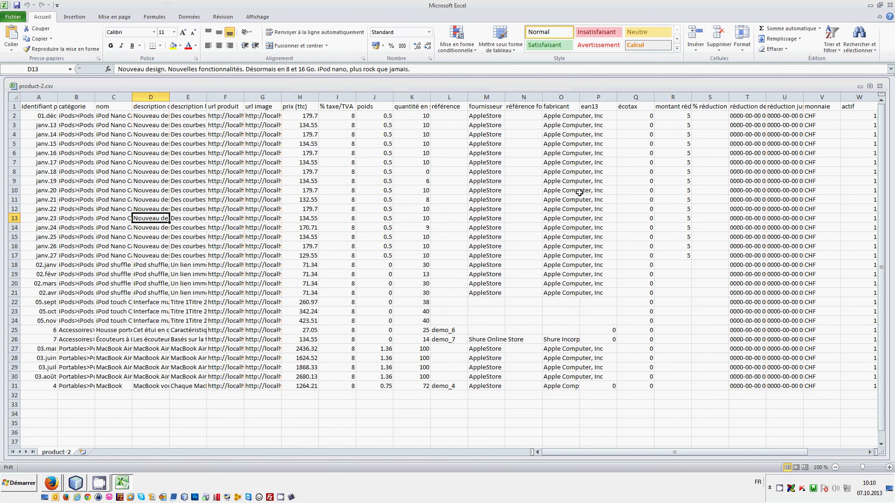
pyautogui.moveTo(636, 453)
pyautogui.mouseDown()
pyautogui.moveTo(695, 456)
pyautogui.moveTo(625, 446)
pyautogui.mouseUp()
pyautogui.press('Right')
pyautogui.press('Right')
pyautogui.press('Right')
pyautogui.press('Right')
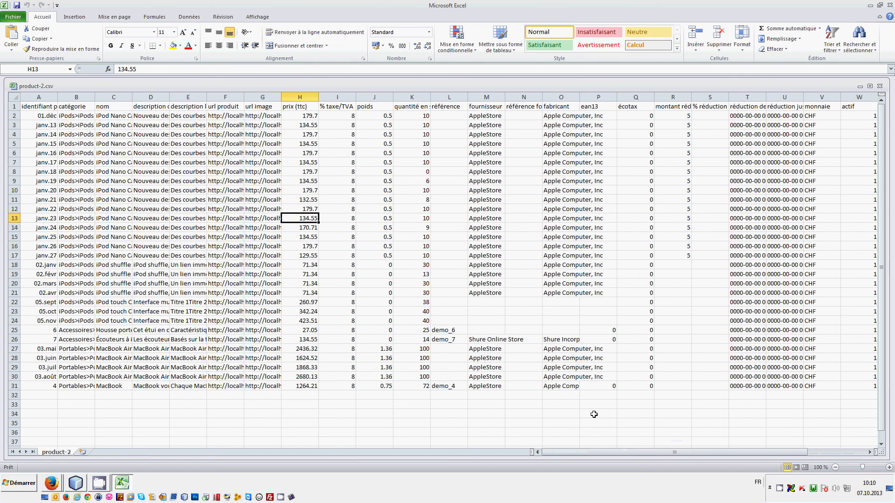
pyautogui.press('Right')
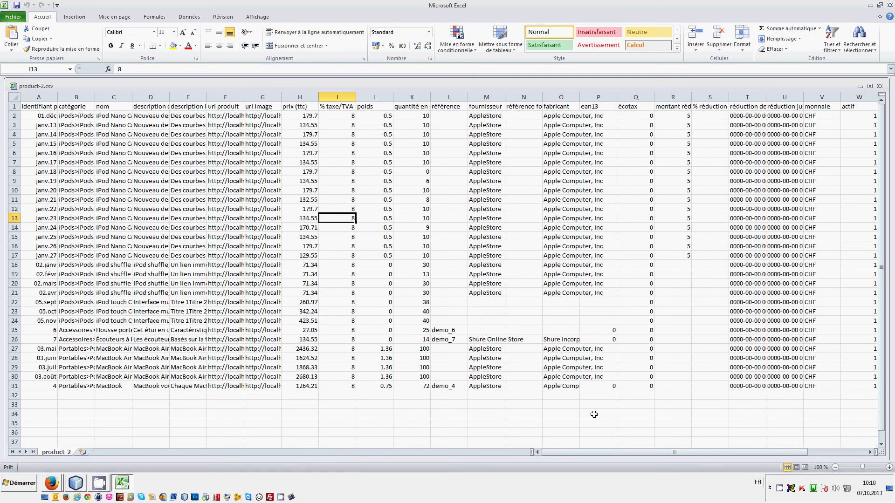
pyautogui.press('Up')
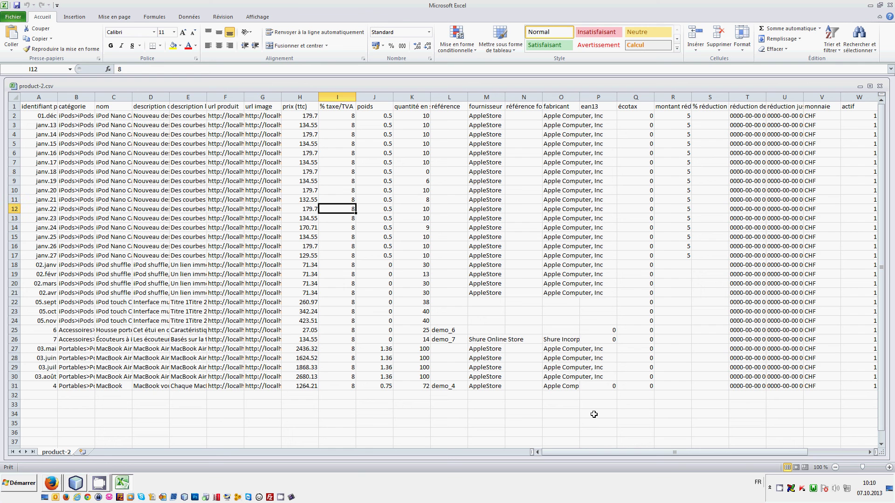
pyautogui.press('Right')
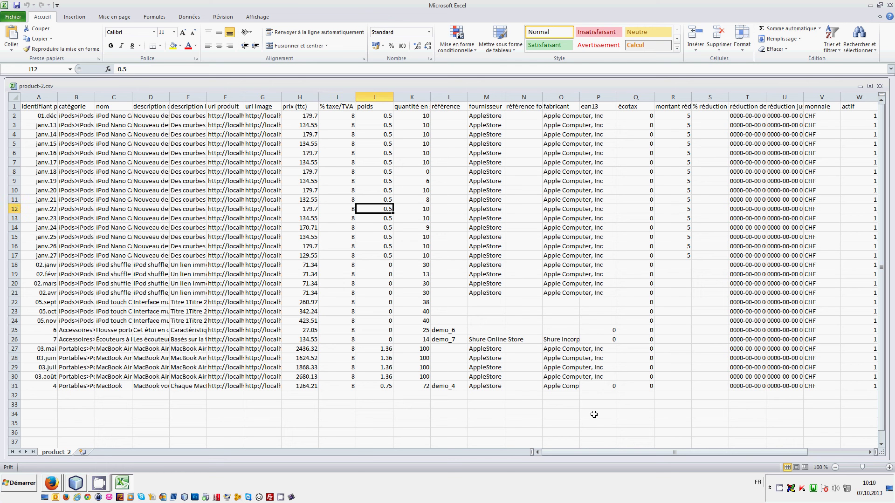
pyautogui.press('Left')
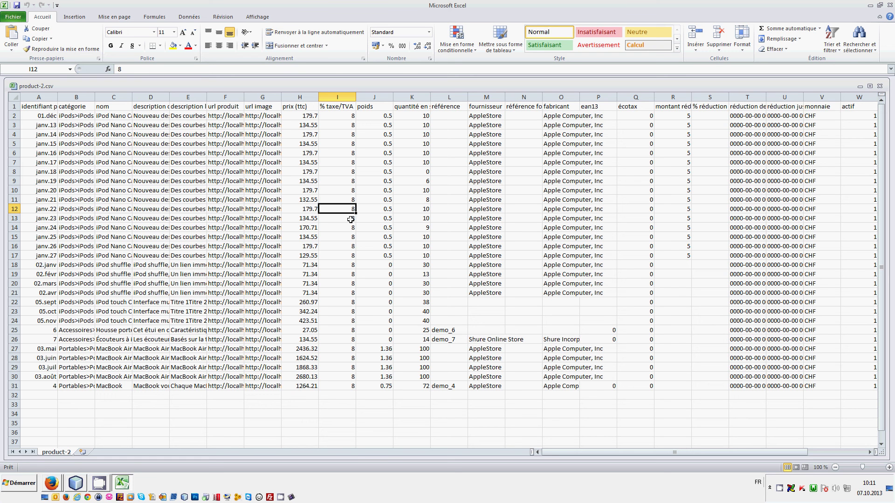
pyautogui.click(890, 5)
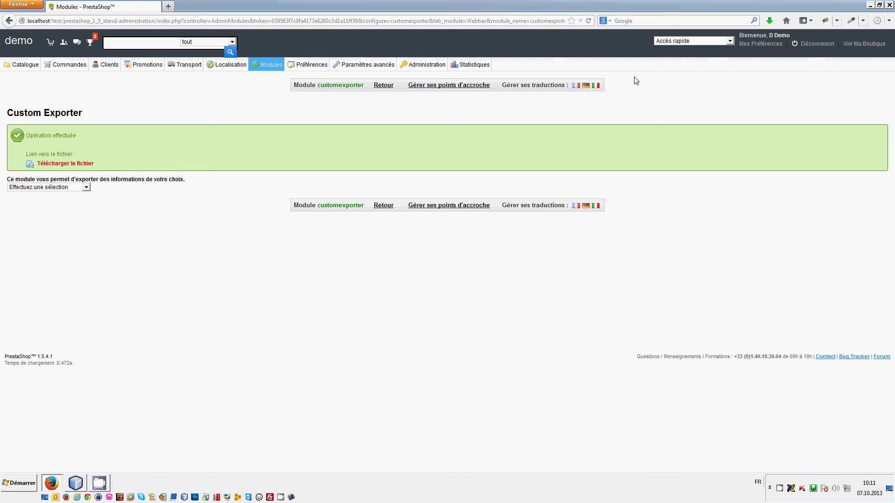
pyautogui.click(63, 188)
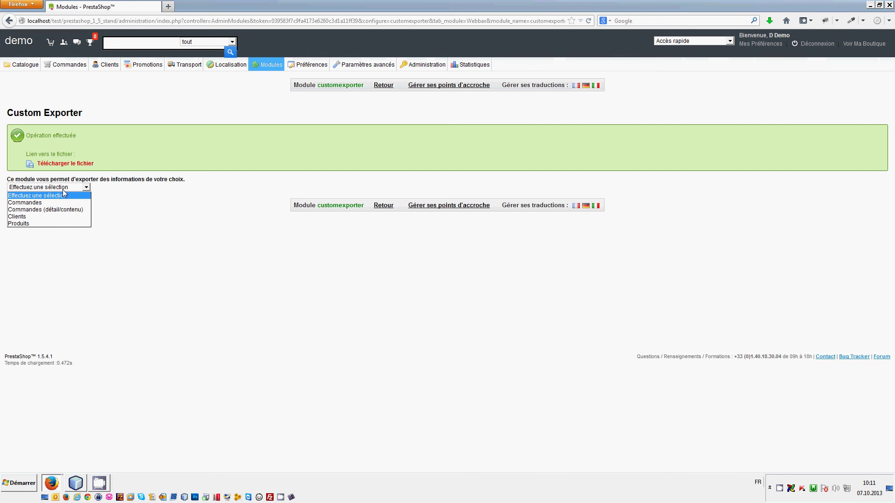
pyautogui.click(140, 195)
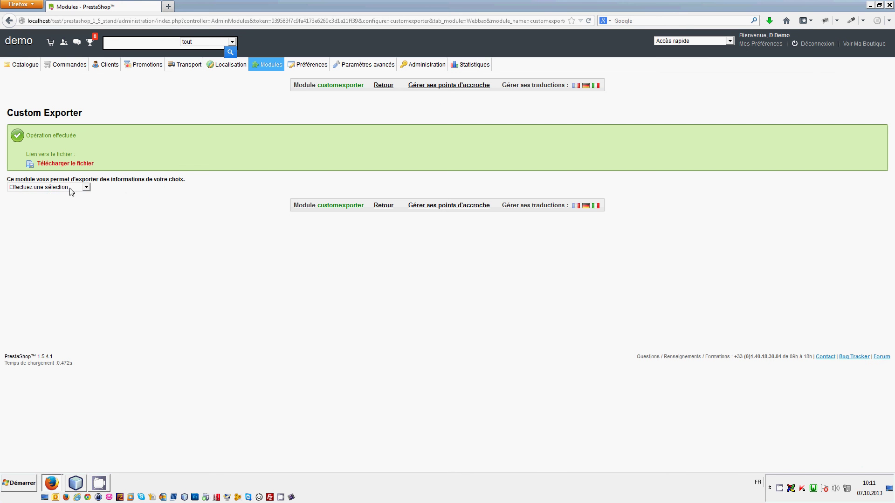
pyautogui.click(71, 192)
pyautogui.click(157, 200)
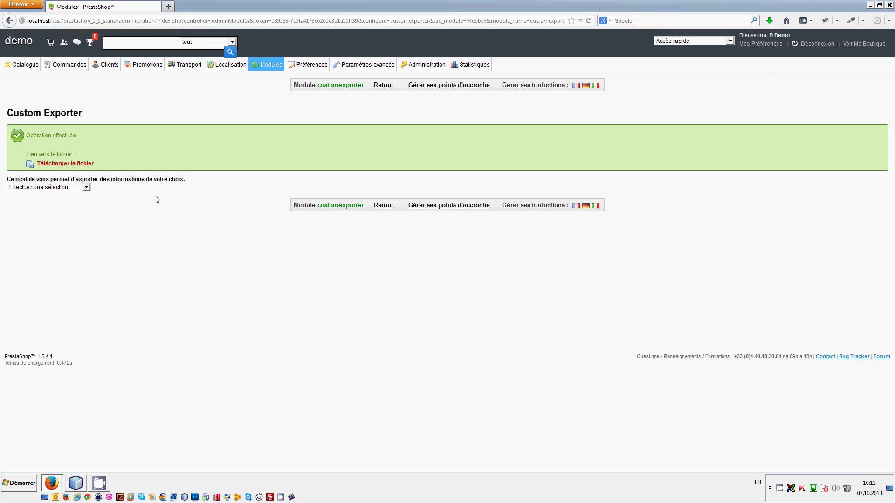